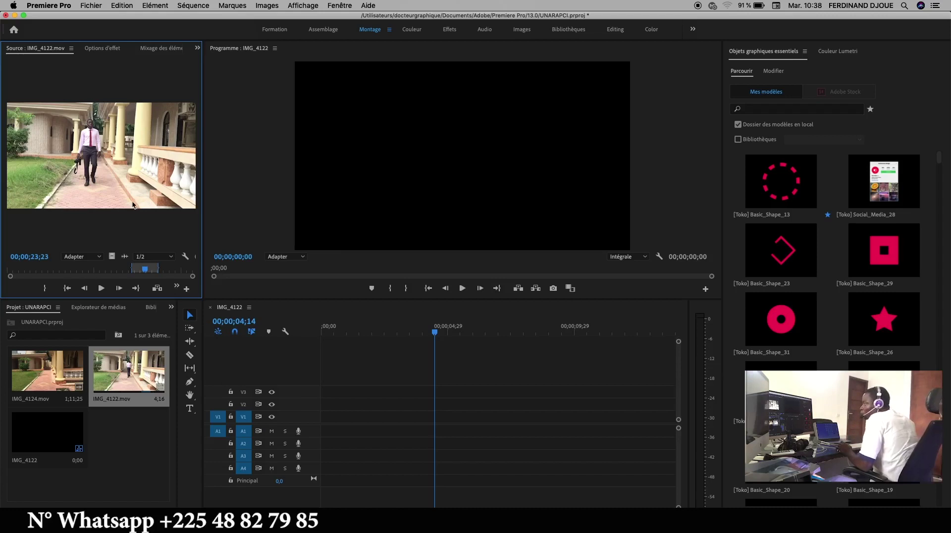
# Step: Place the IMG_4122.mov clip at the start of tracks V1 and A1 and play it back
pyautogui.moveTo(98, 154); pyautogui.dragTo(324, 432)
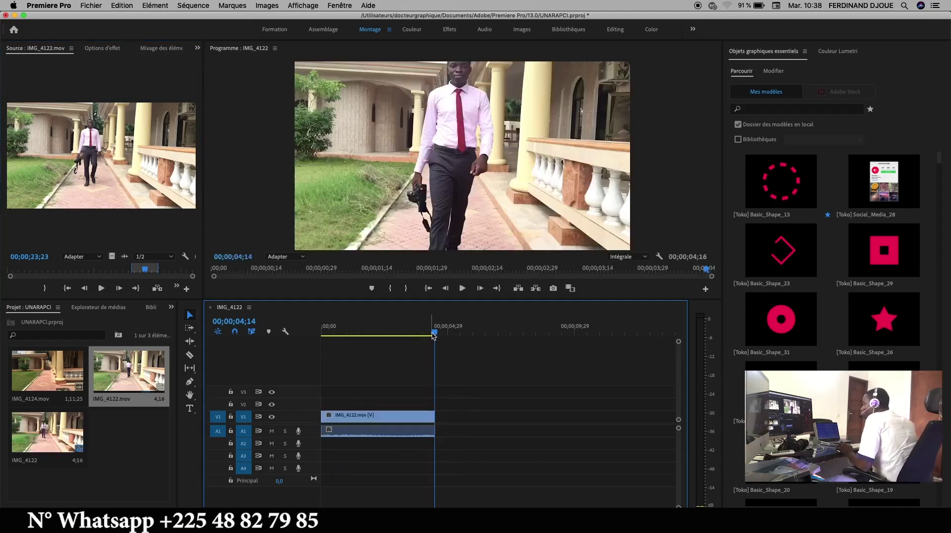
pyautogui.press('Home')
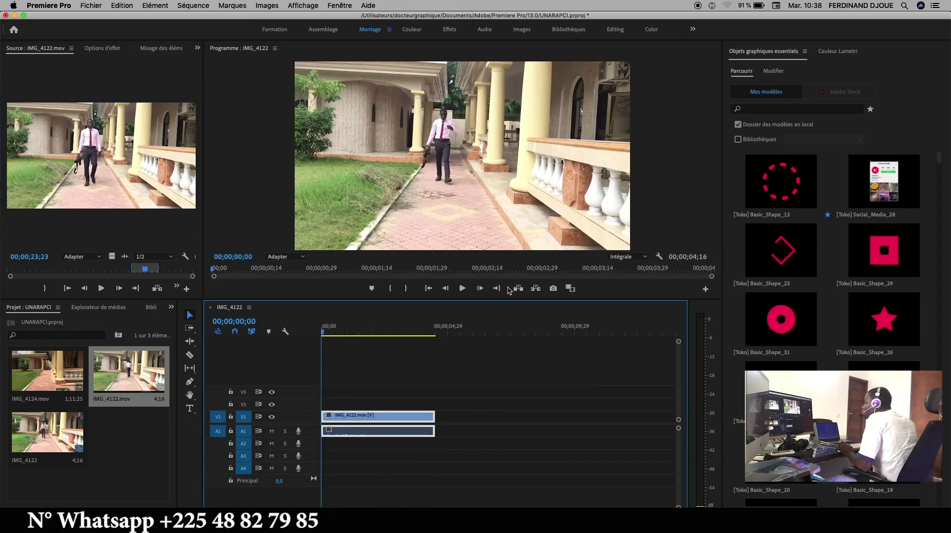
pyautogui.click(462, 289)
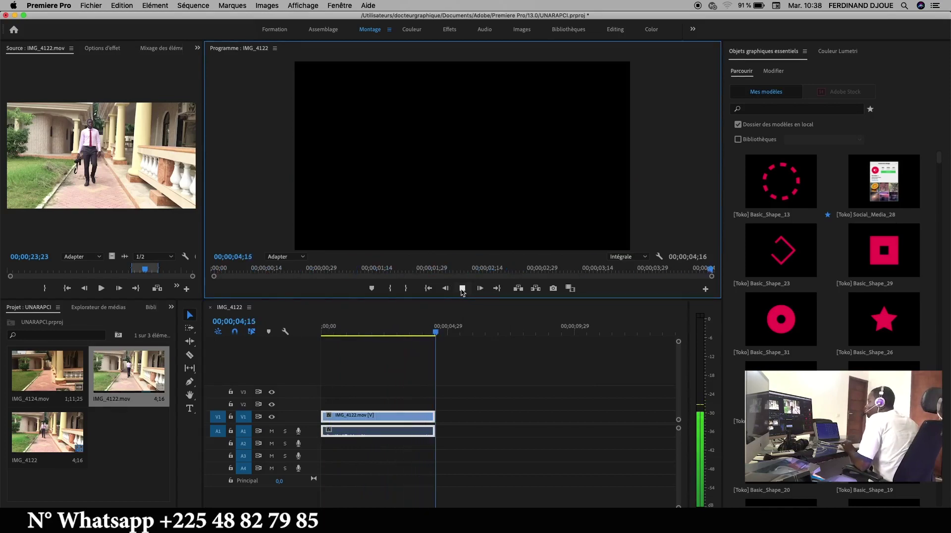
pyautogui.click(464, 289)
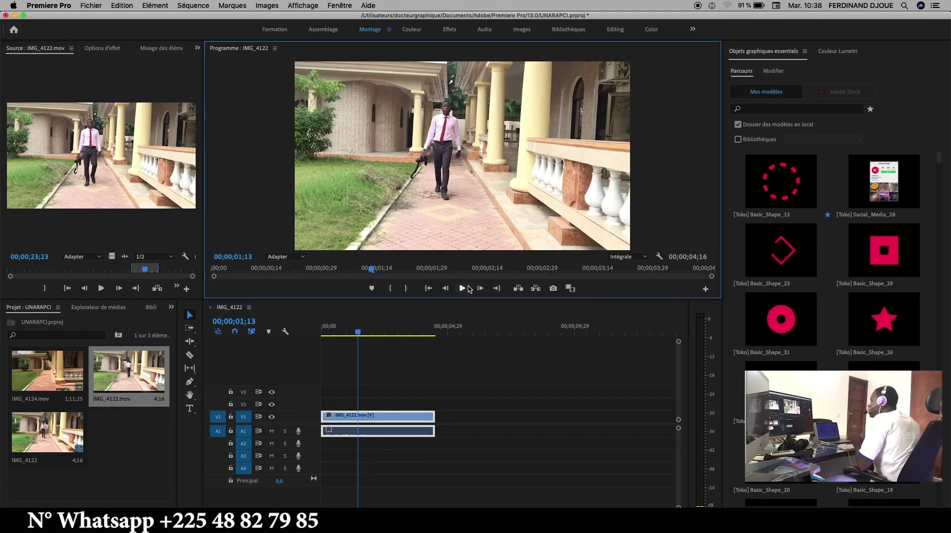
# Step: Split the clip at 00;00;02;00 and 00;00;02;12 to isolate a short middle segment
pyautogui.moveTo(360, 335); pyautogui.dragTo(322, 333)
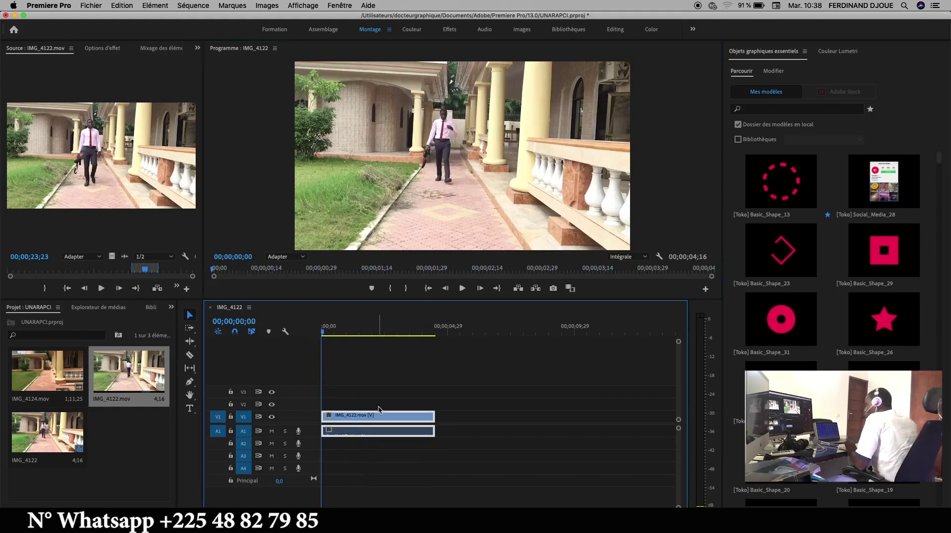
pyautogui.press('space')
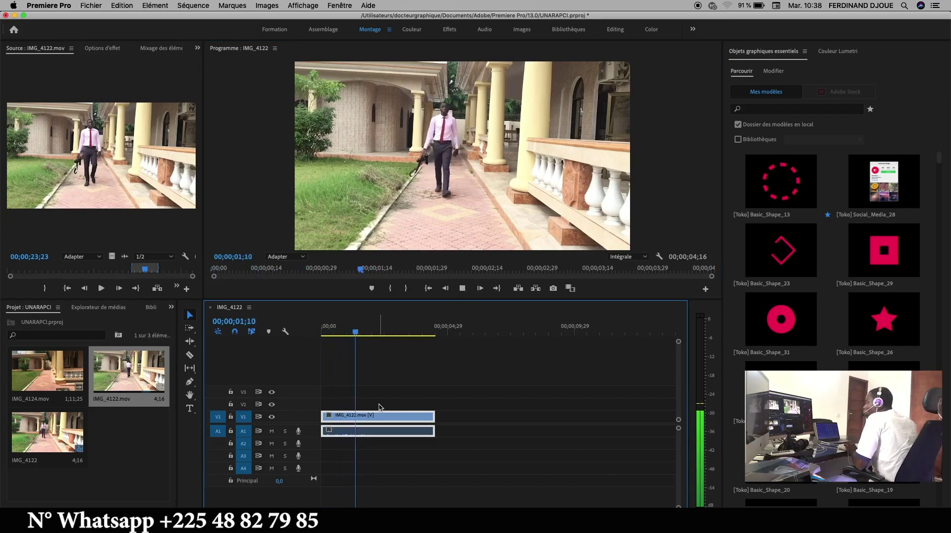
pyautogui.press('space')
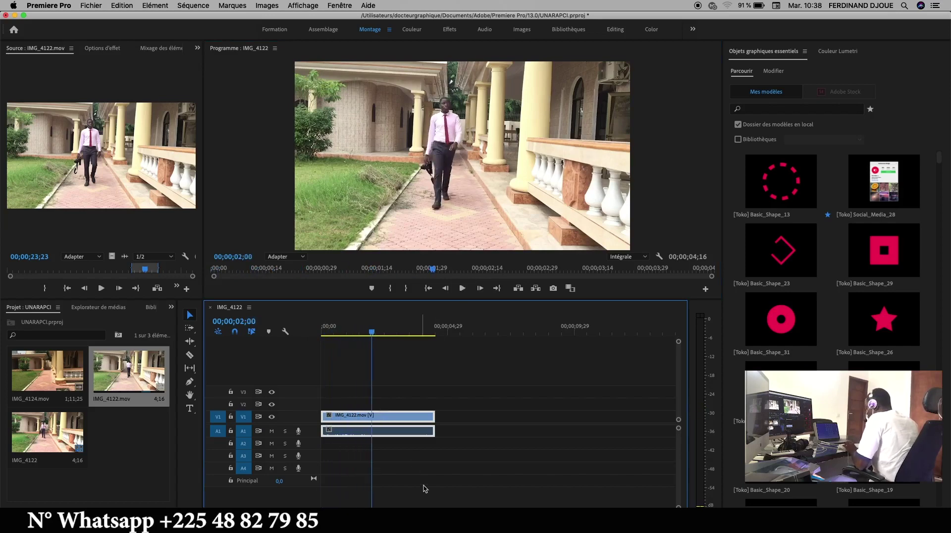
pyautogui.click(373, 417)
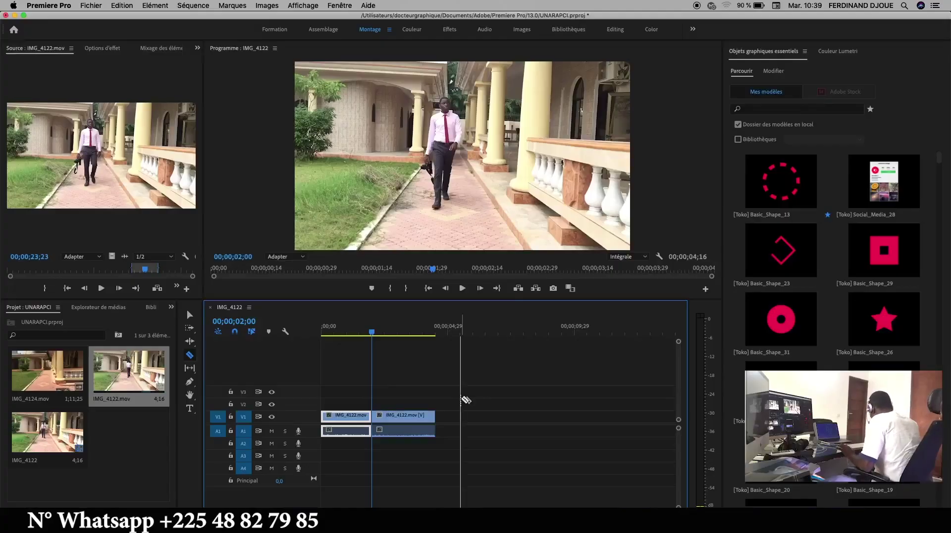
pyautogui.press('space')
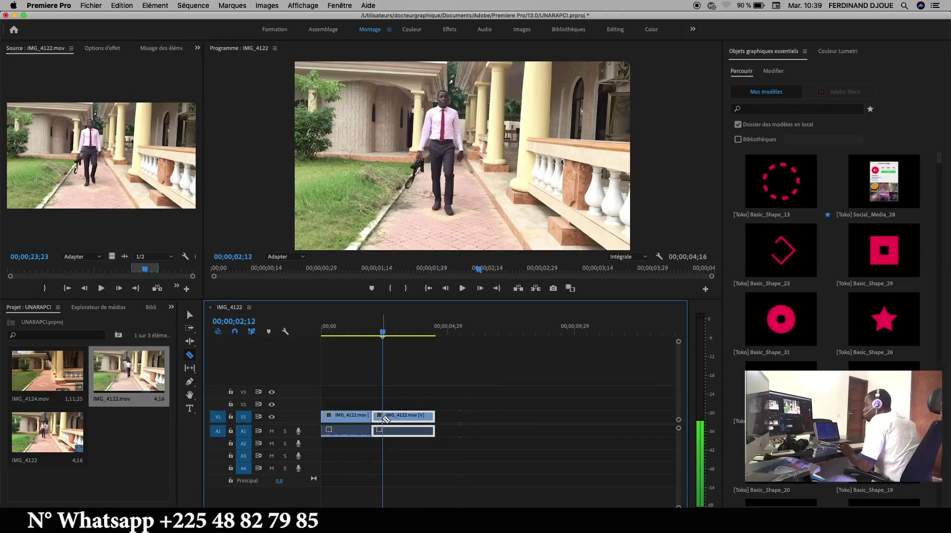
pyautogui.click(387, 420)
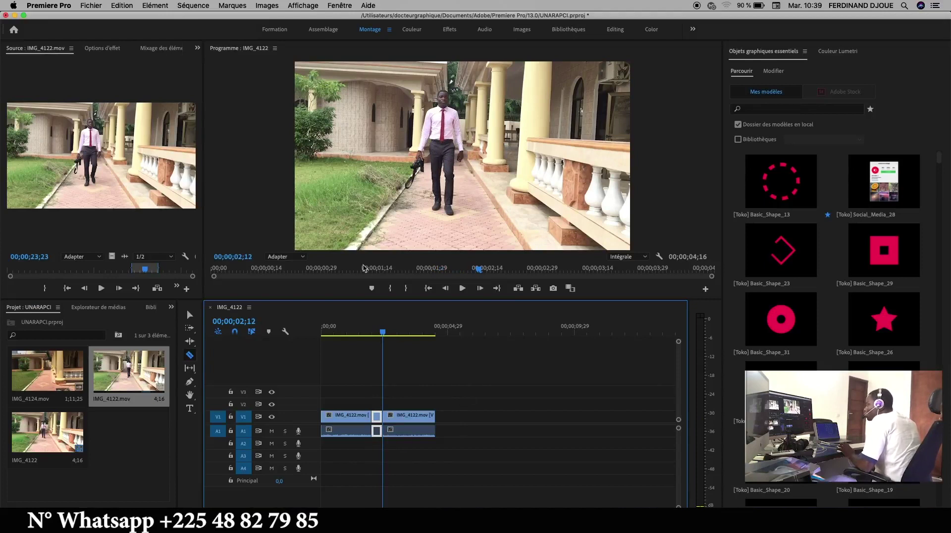
# Step: Try reversing the short middle segment by setting its speed to -100%
pyautogui.moveTo(384, 335); pyautogui.dragTo(378, 335)
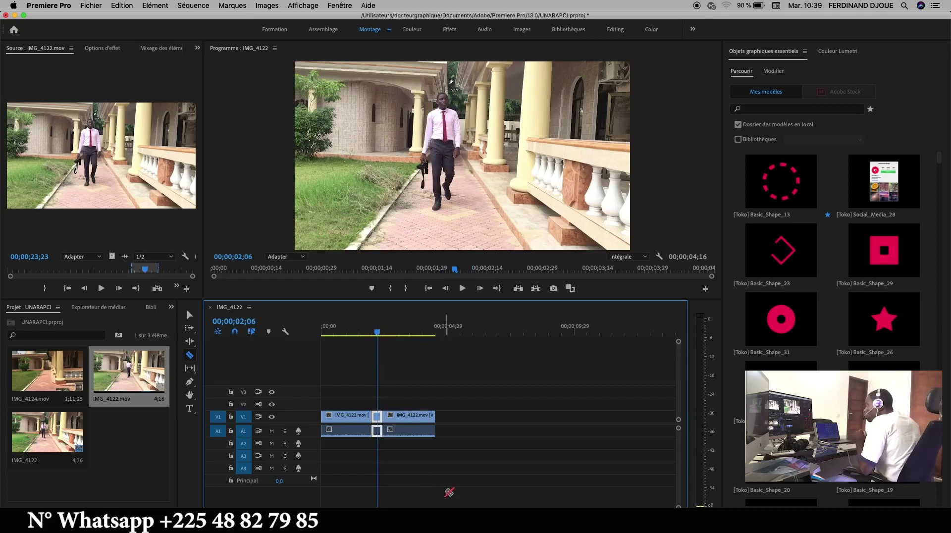
pyautogui.press('=')
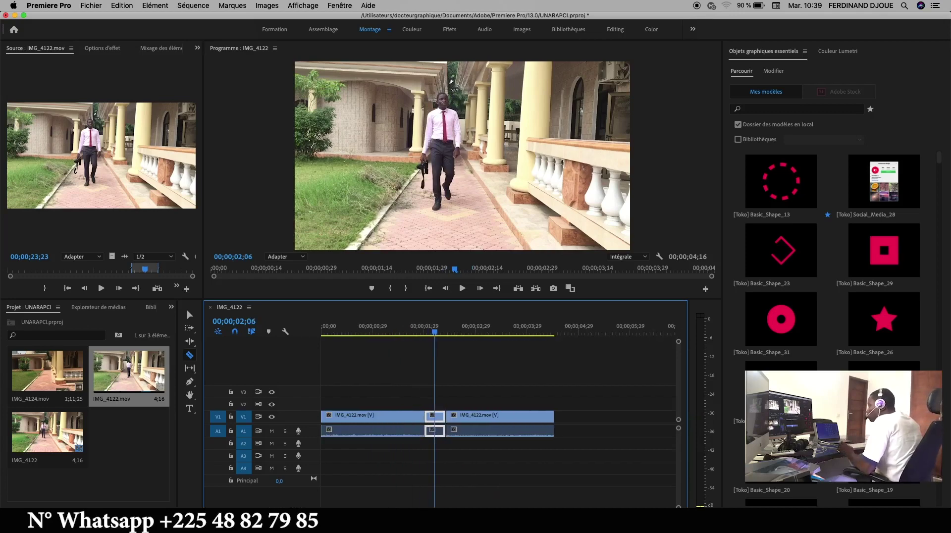
pyautogui.click(190, 314)
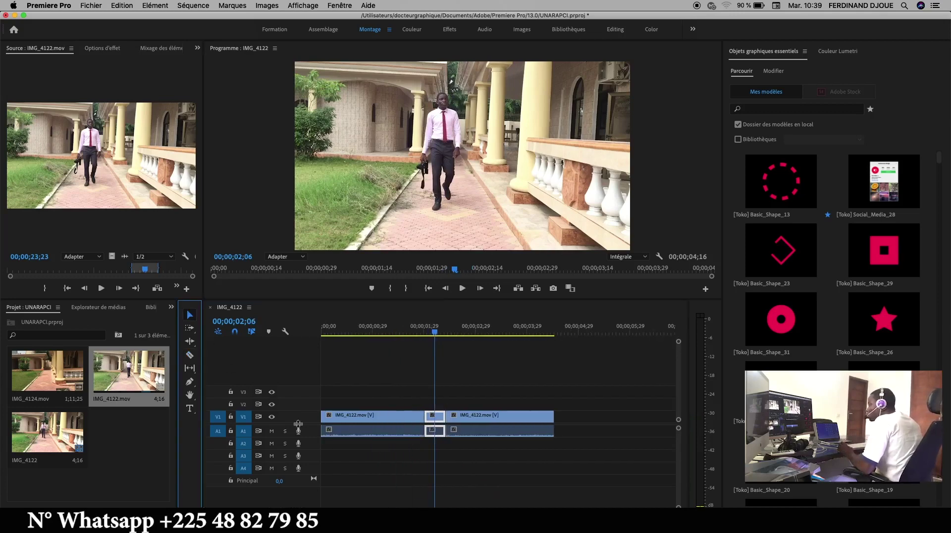
pyautogui.rightClick(434, 422)
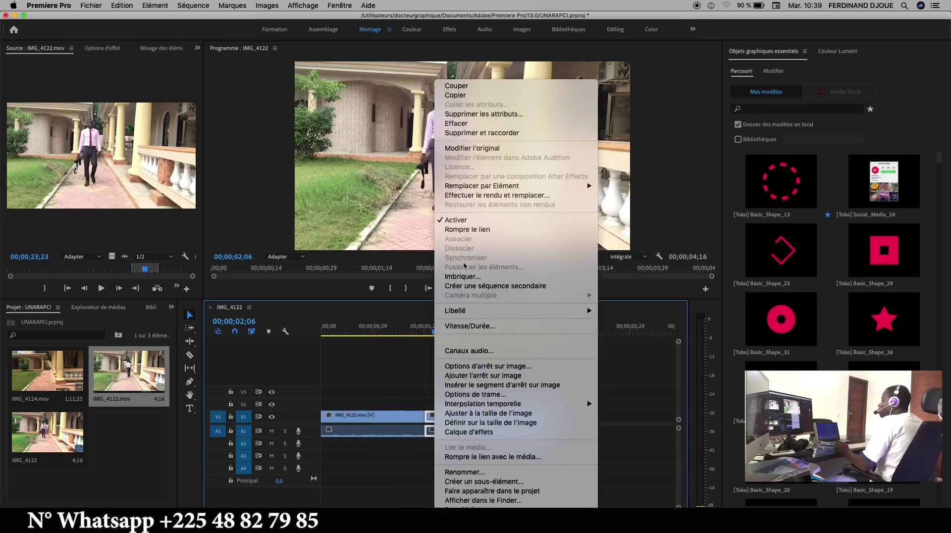
pyautogui.click(496, 326)
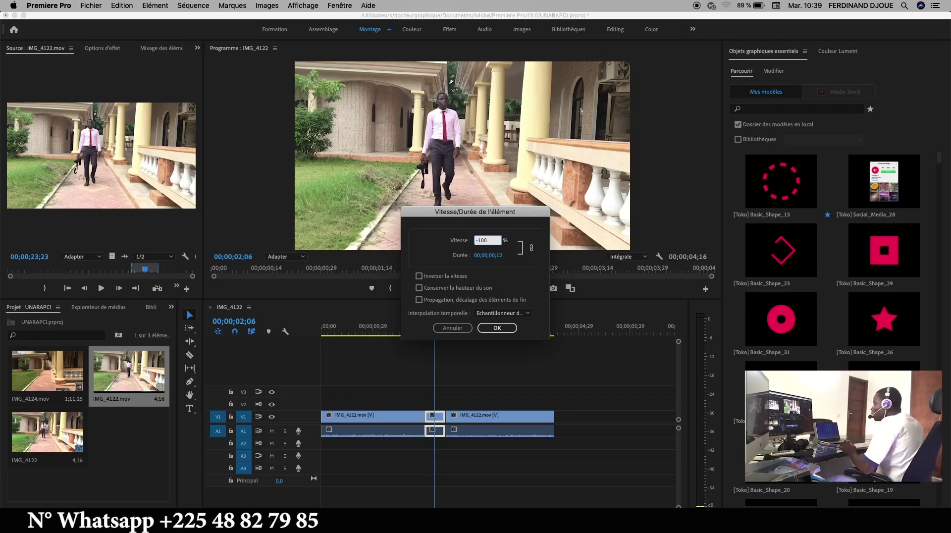
pyautogui.click(503, 329)
# Step: Play the sequence from the start and check the motion around the reversed middle segment
pyautogui.moveTo(432, 336); pyautogui.dragTo(323, 368)
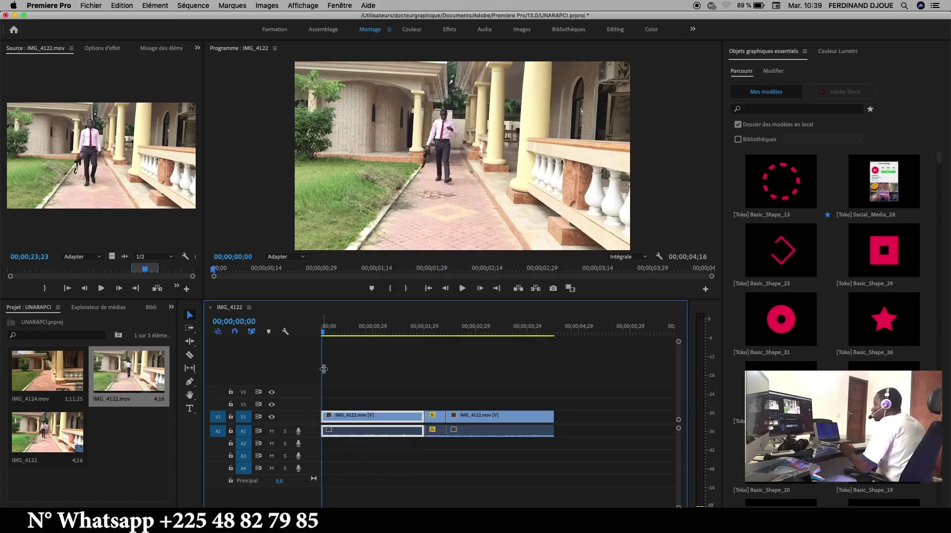
pyautogui.click(462, 289)
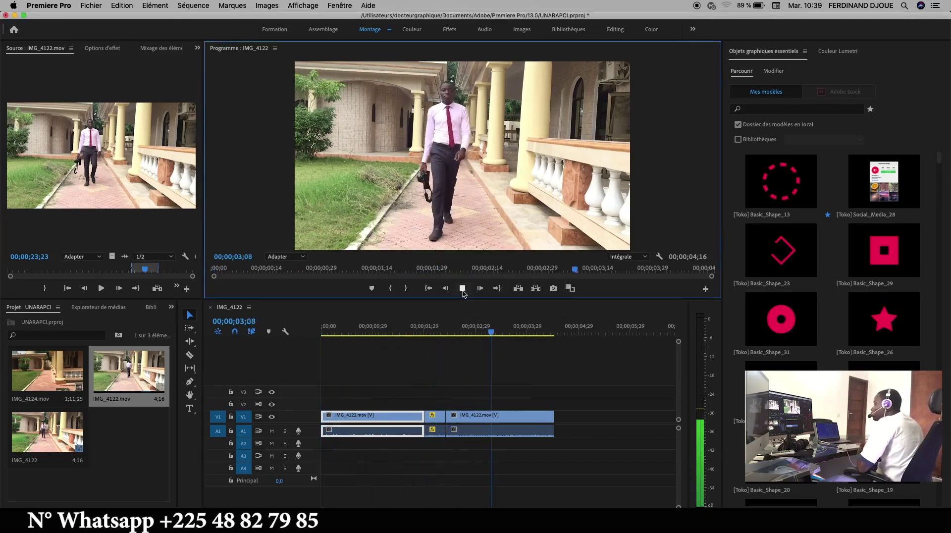
pyautogui.click(462, 289)
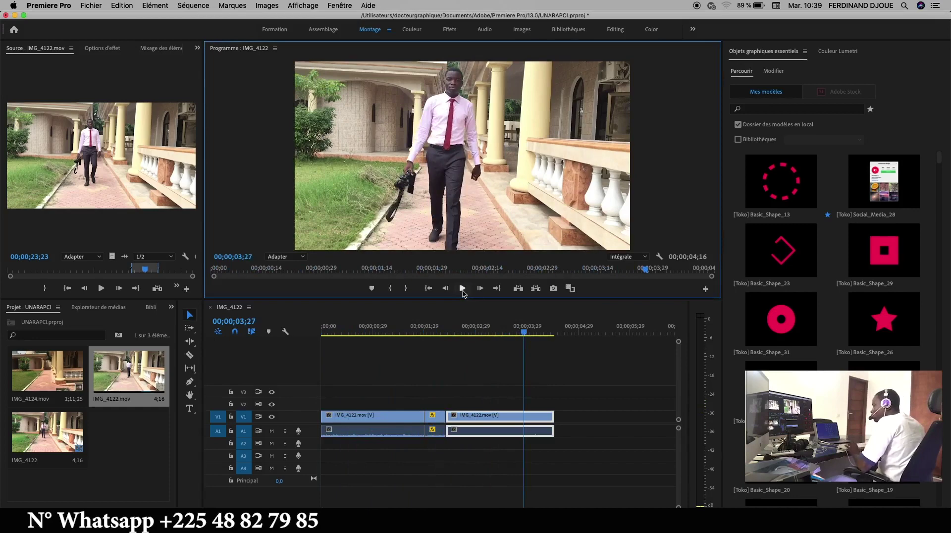
pyautogui.click(341, 338)
pyautogui.press('space')
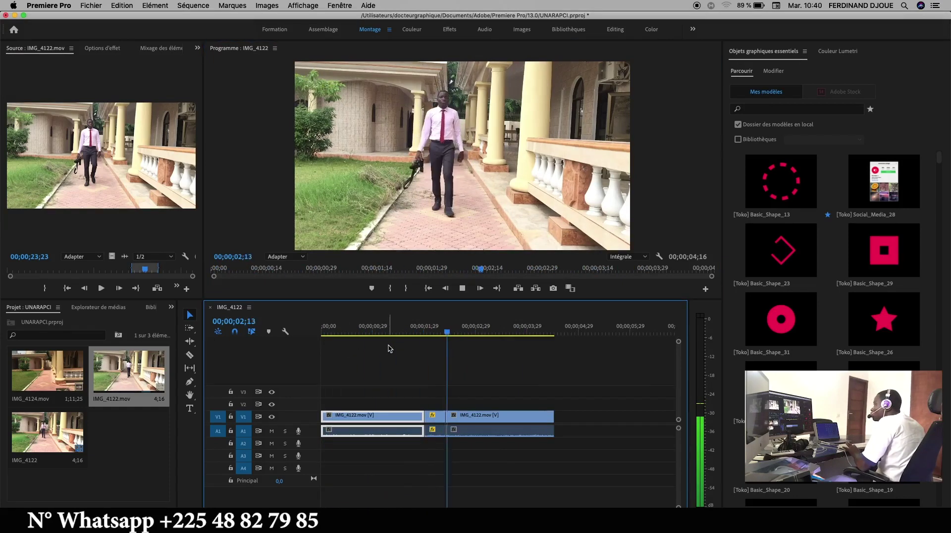
pyautogui.click(364, 331)
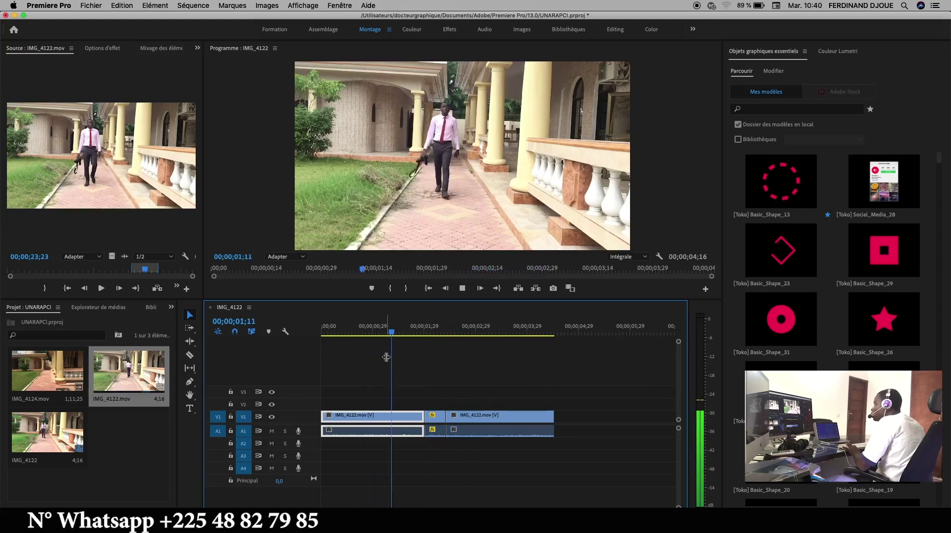
pyautogui.click(375, 330)
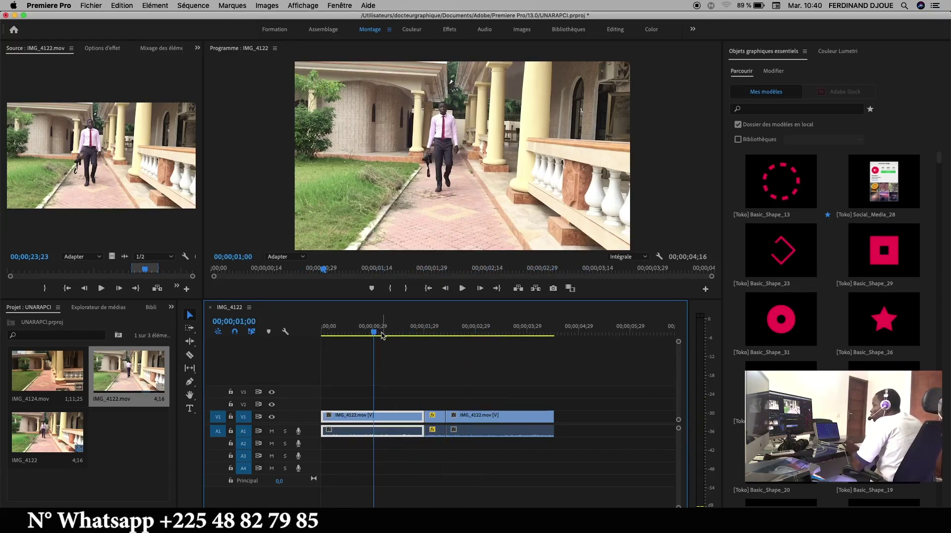
pyautogui.click(389, 337)
pyautogui.moveTo(390, 338); pyautogui.dragTo(439, 362)
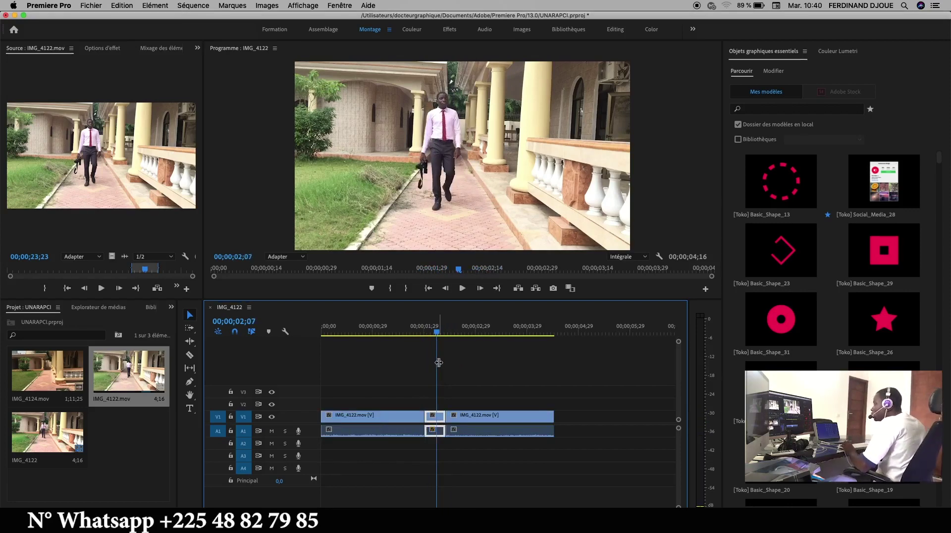
# Step: Move the last segment further along the timeline to leave a gap after the short middle segment
pyautogui.moveTo(563, 375); pyautogui.dragTo(566, 431)
pyautogui.moveTo(463, 408); pyautogui.dragTo(446, 446)
pyautogui.click(448, 451)
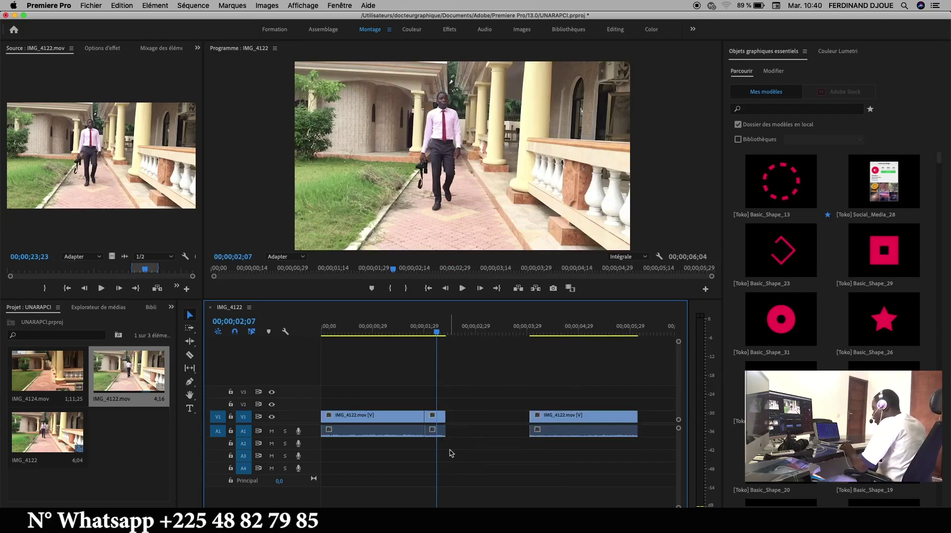
# Step: Duplicate the short middle segment into the gap and place the copy directly against the original
pyautogui.click(442, 422)
pyautogui.moveTo(441, 421); pyautogui.dragTo(480, 427)
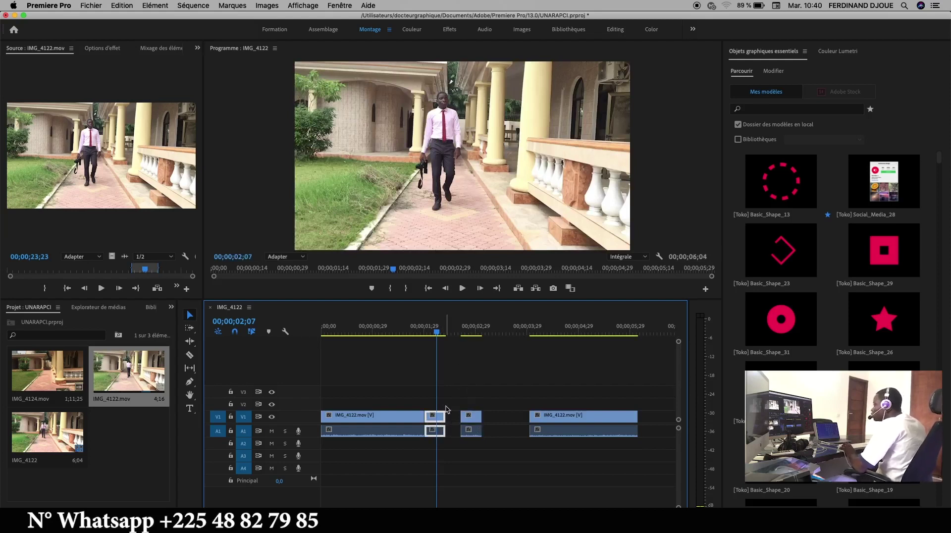
pyautogui.click(476, 419)
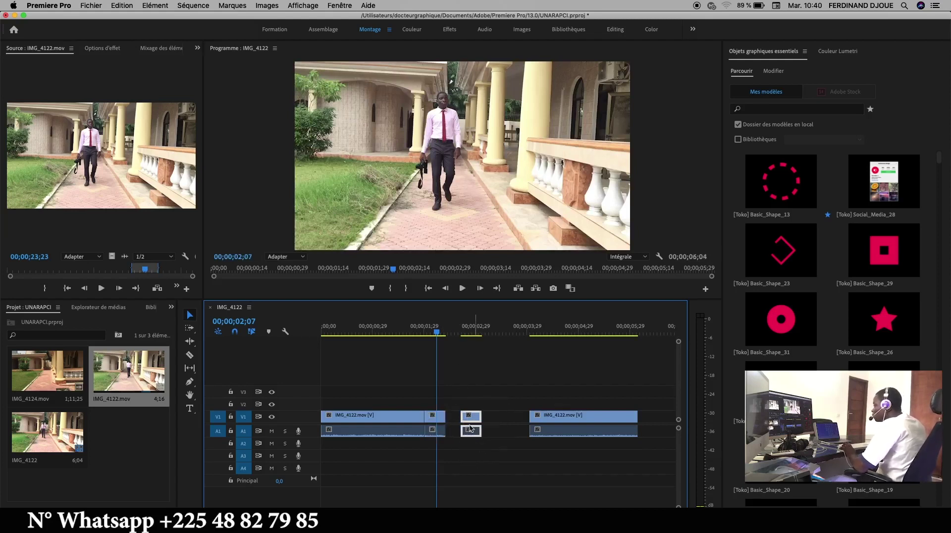
pyautogui.moveTo(480, 418); pyautogui.dragTo(477, 419)
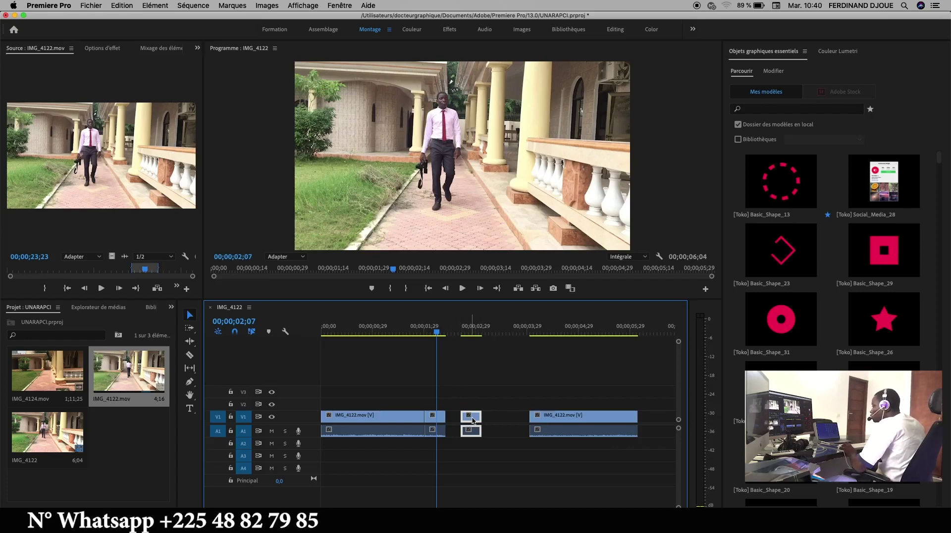
pyautogui.moveTo(474, 421); pyautogui.dragTo(459, 420)
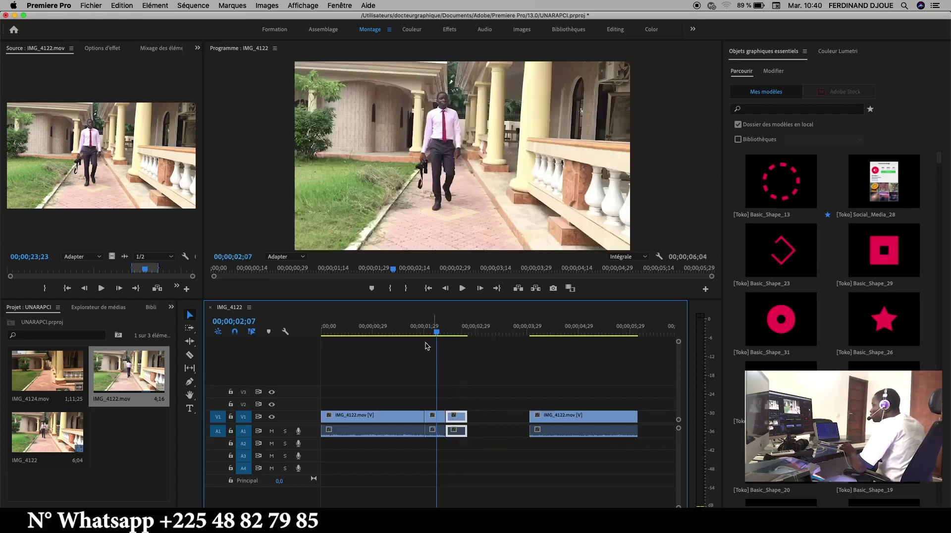
# Step: Close the gap between the duplicated segment and the last segment and play back across the joins
pyautogui.click(413, 331)
pyautogui.press('space')
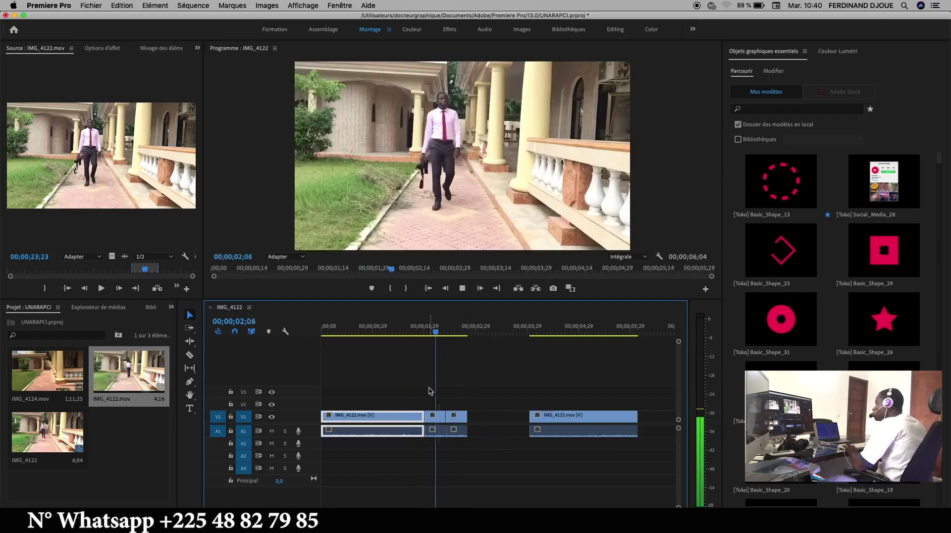
pyautogui.rightClick(497, 439)
pyautogui.click(510, 447)
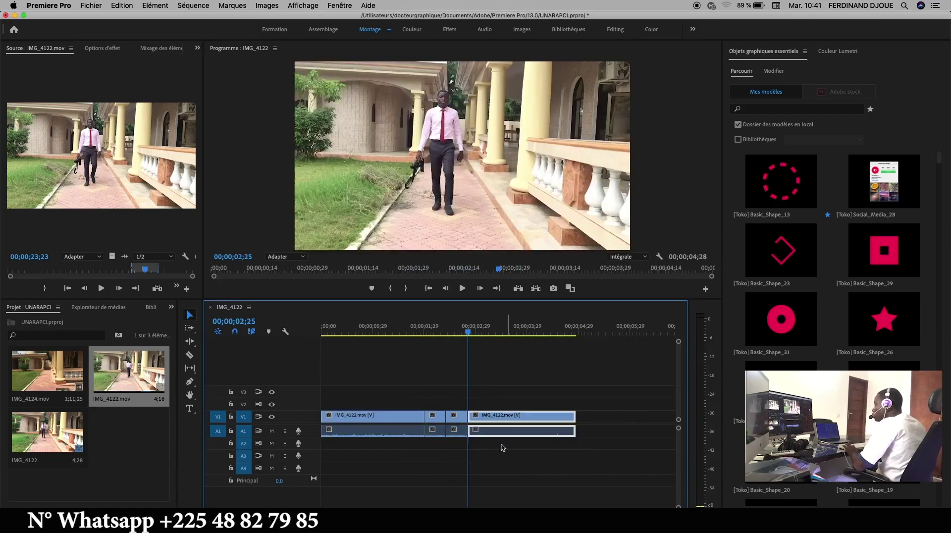
pyautogui.press('space')
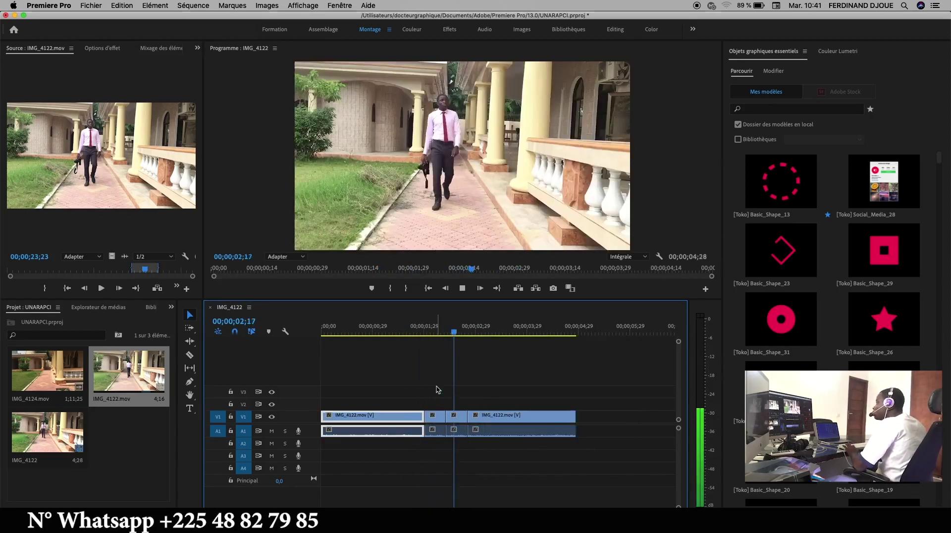
pyautogui.moveTo(412, 328); pyautogui.dragTo(436, 387)
# Step: Reverse the first of the two short middle segments by setting its speed to -100%
pyautogui.click(442, 418)
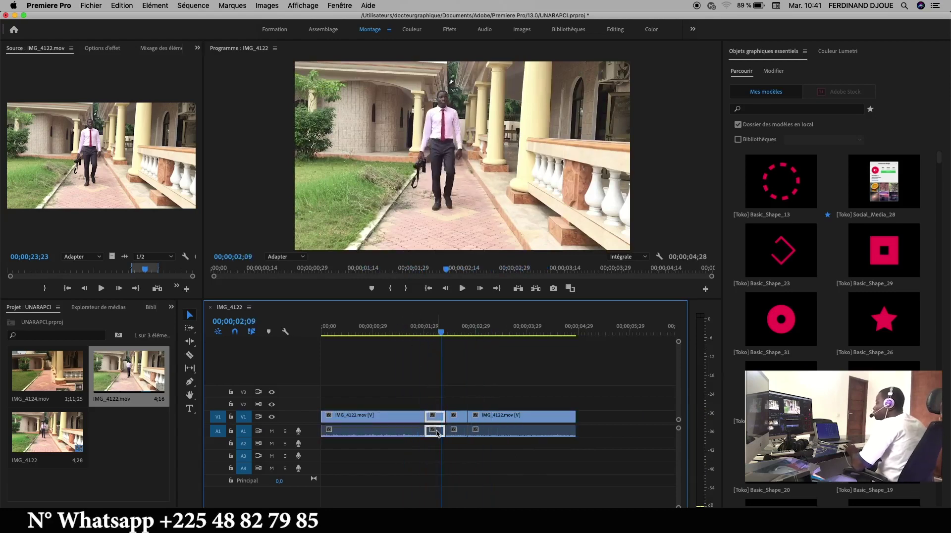
pyautogui.rightClick(439, 421)
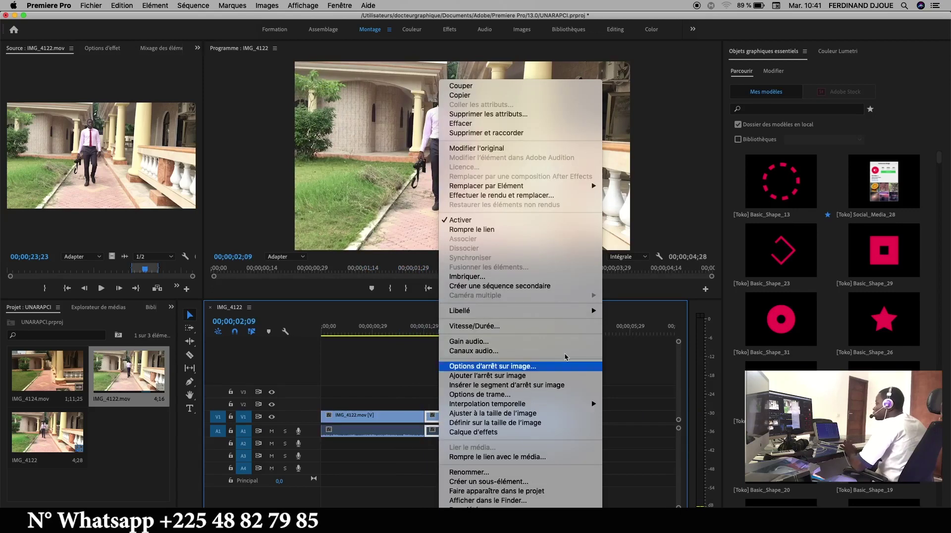
pyautogui.click(489, 326)
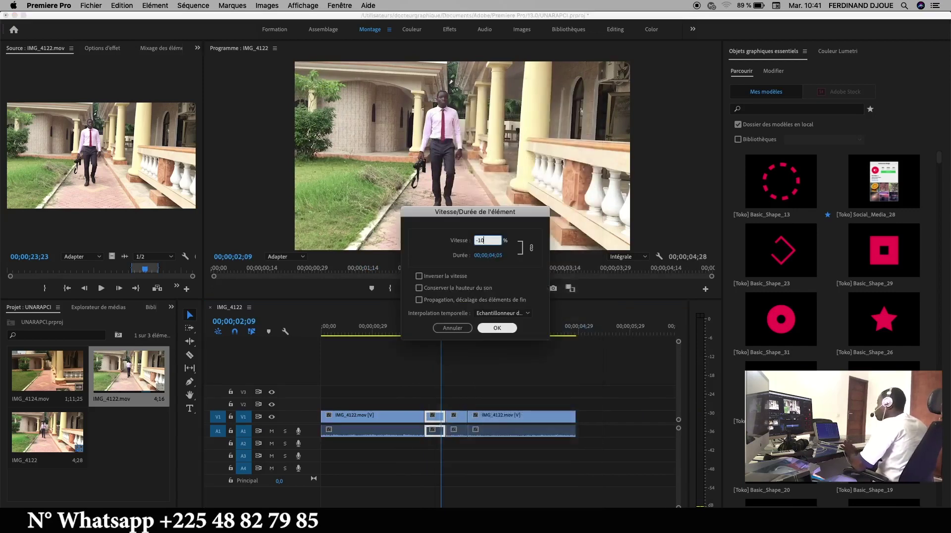
pyautogui.click(497, 328)
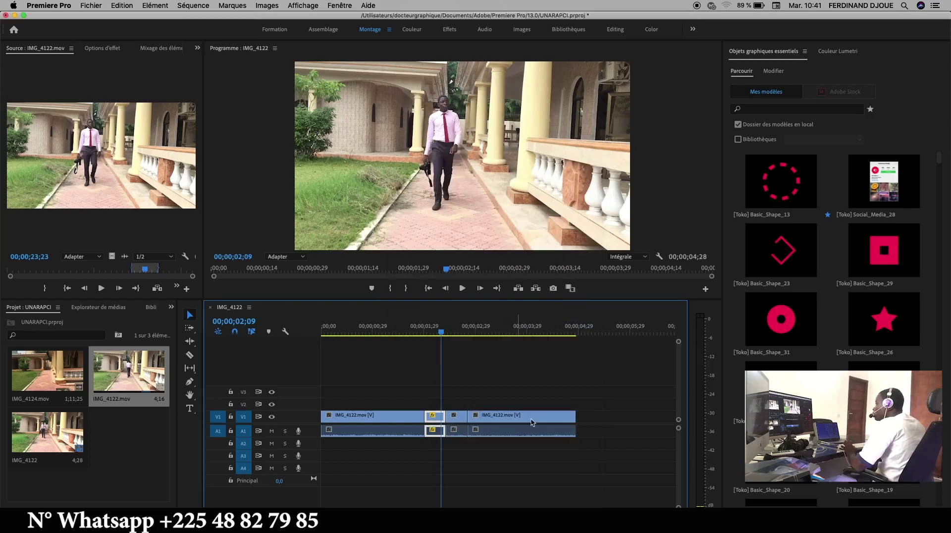
# Step: Play the sequence repeatedly from the beginning and check the reversed movement between the segments
pyautogui.click(366, 333)
pyautogui.moveTo(366, 335); pyautogui.dragTo(322, 335)
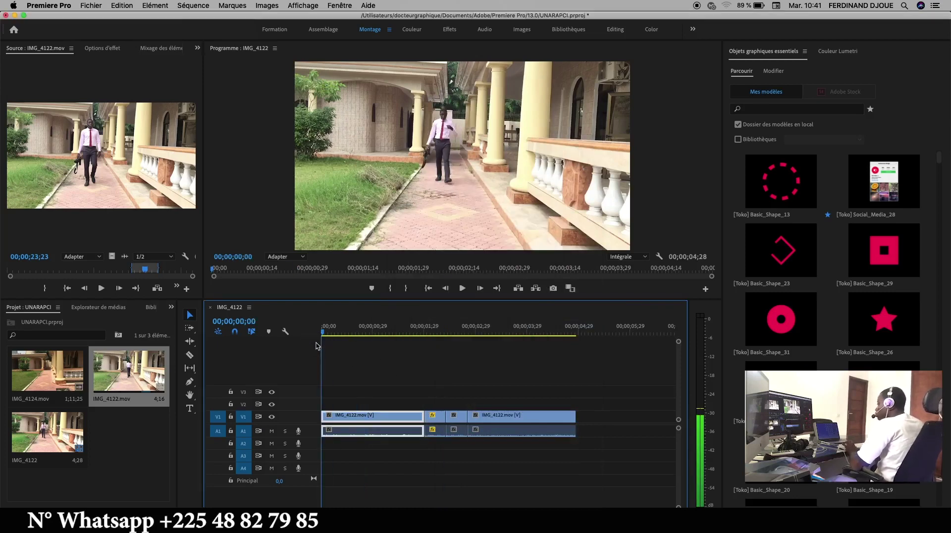
pyautogui.press('space')
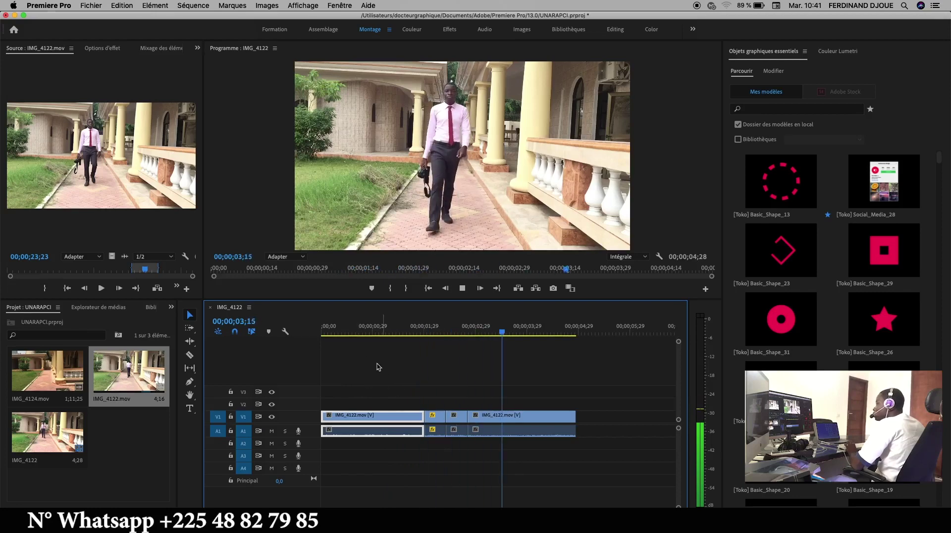
pyautogui.press('Home')
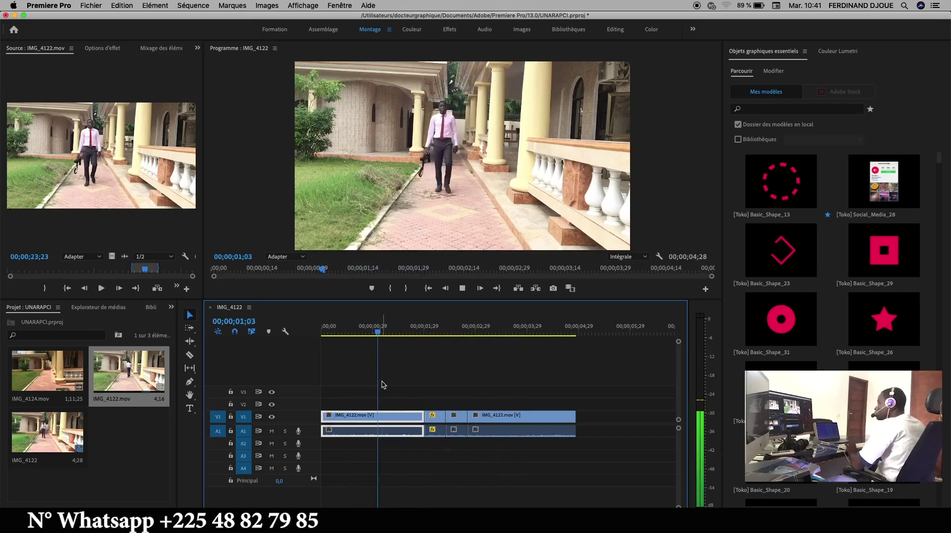
pyautogui.press('Home')
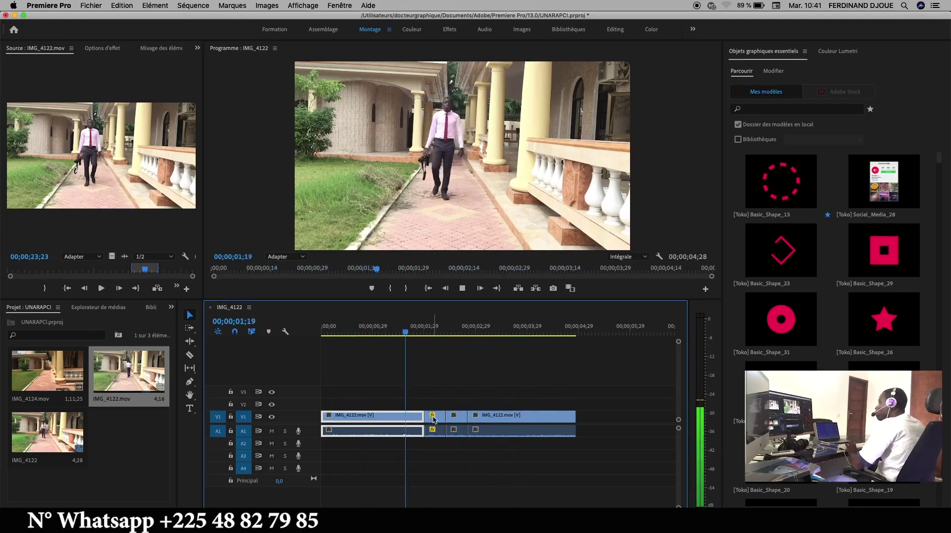
pyautogui.click(354, 328)
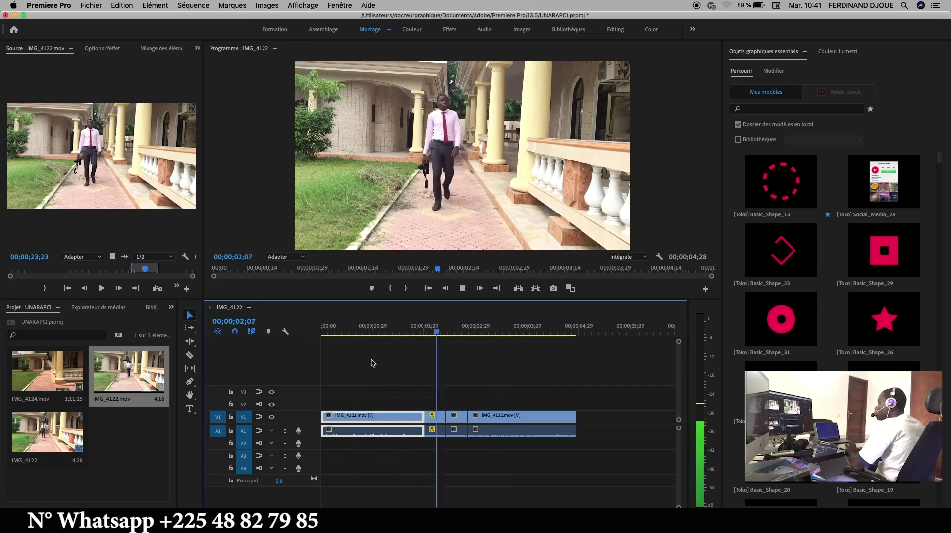